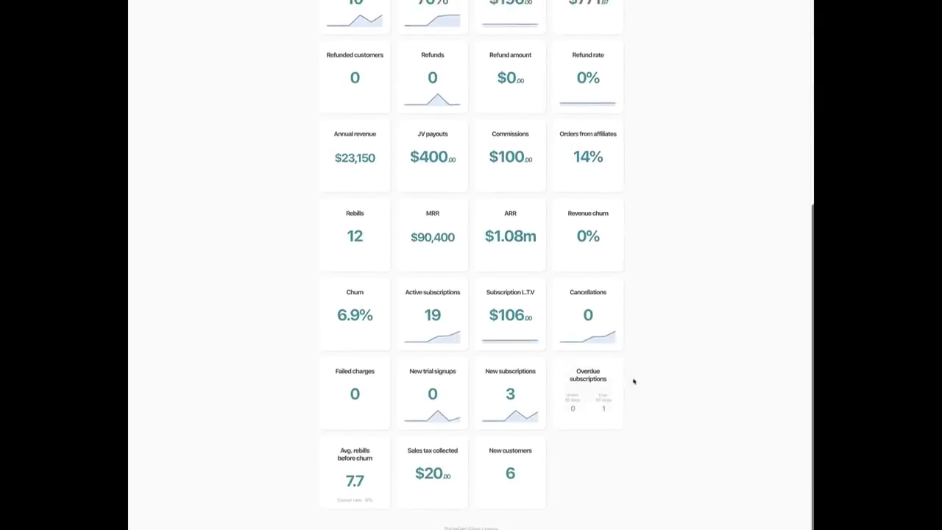
Review the dashboard's metric customization choices, cancel without saving, and look through the sales, refund and subscription stat cards
{"action": "scroll", "coordinate": [632, 380], "scroll_direction": "up", "scroll_amount": 5}
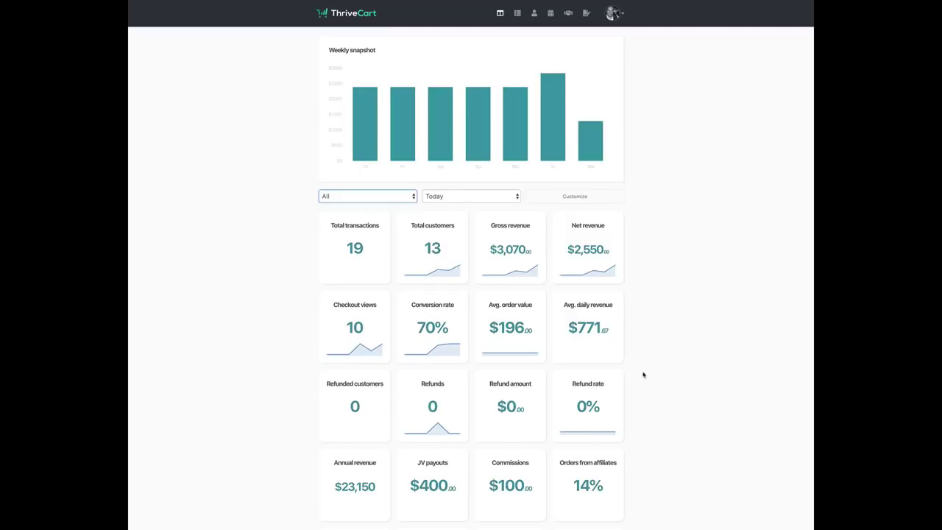
{"action": "left_click", "coordinate": [596, 194]}
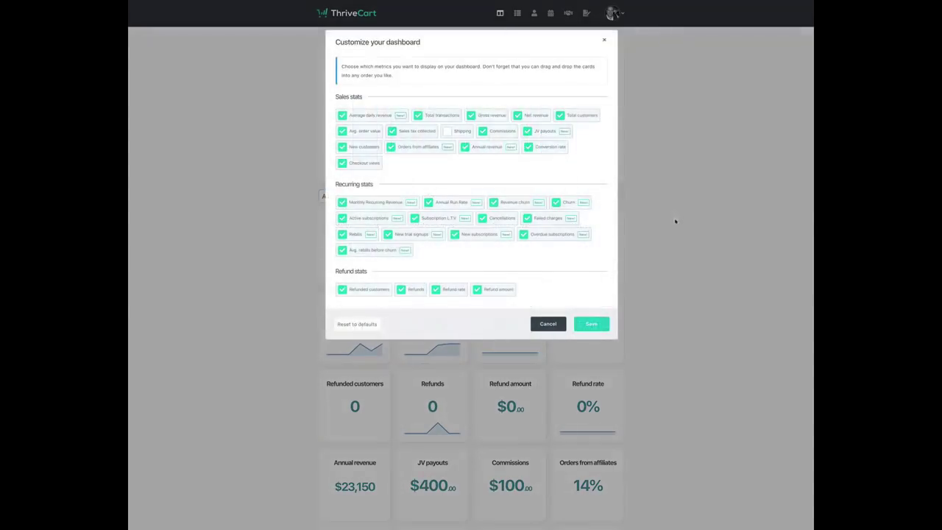
{"action": "left_click", "coordinate": [551, 323]}
{"action": "scroll", "coordinate": [641, 320], "scroll_direction": "down", "scroll_amount": 5}
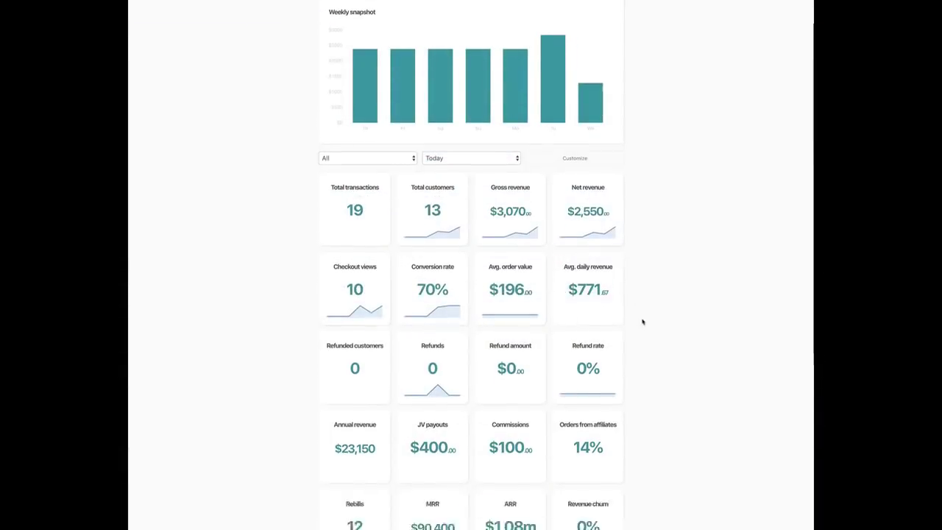
{"action": "scroll", "coordinate": [642, 322], "scroll_direction": "up", "scroll_amount": 5}
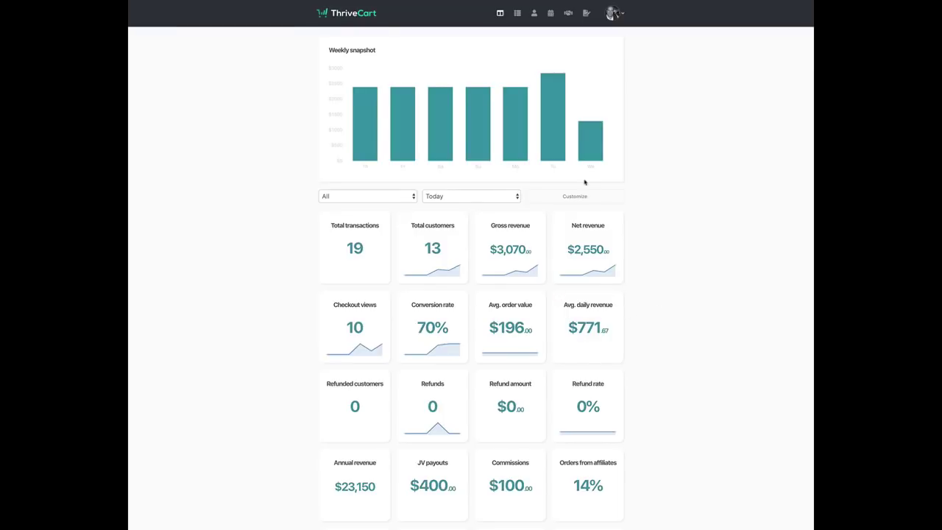
{"action": "mouse_move", "coordinate": [505, 240]}
{"action": "scroll", "coordinate": [503, 193], "scroll_direction": "down", "scroll_amount": 1}
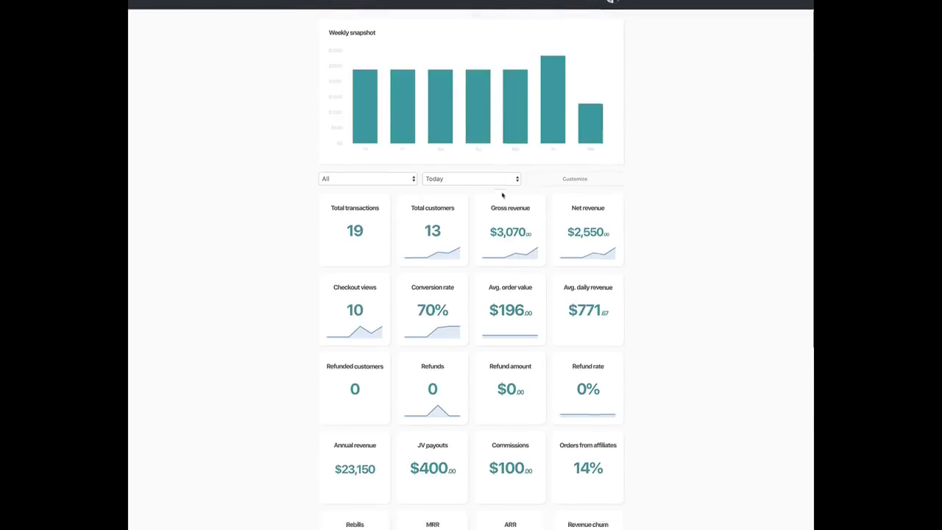
{"action": "scroll", "coordinate": [502, 194], "scroll_direction": "down", "scroll_amount": 4}
{"action": "scroll", "coordinate": [505, 185], "scroll_direction": "up", "scroll_amount": 5}
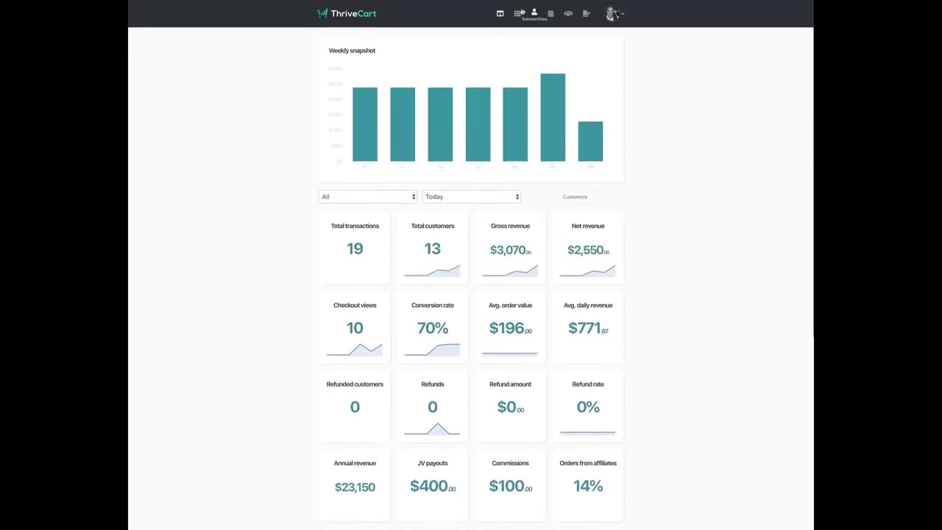
Open the products list, check the coupons section, and return to the products
{"action": "left_click", "coordinate": [517, 13]}
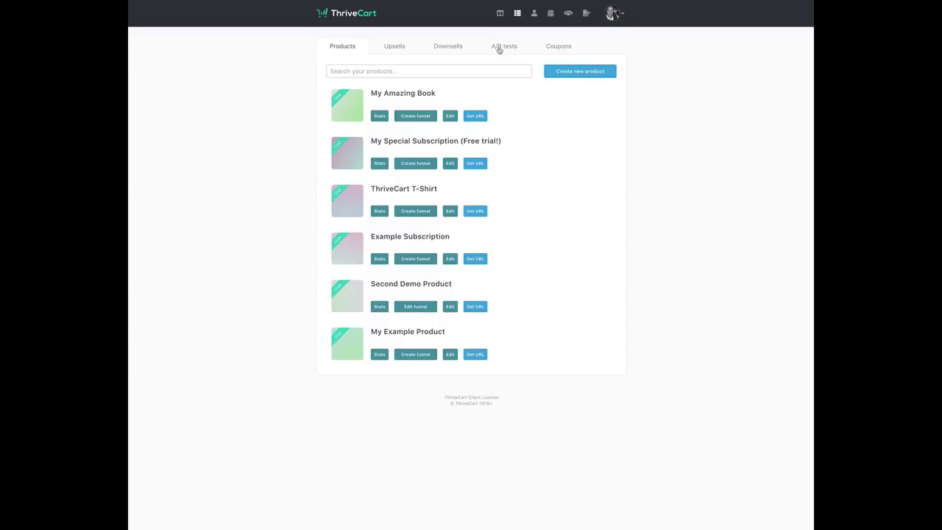
{"action": "left_click", "coordinate": [561, 50]}
{"action": "left_click", "coordinate": [326, 47]}
Open the subscriptions page and review the available product, status and additional filter choices, leaving each one as it is
{"action": "left_click", "coordinate": [550, 13]}
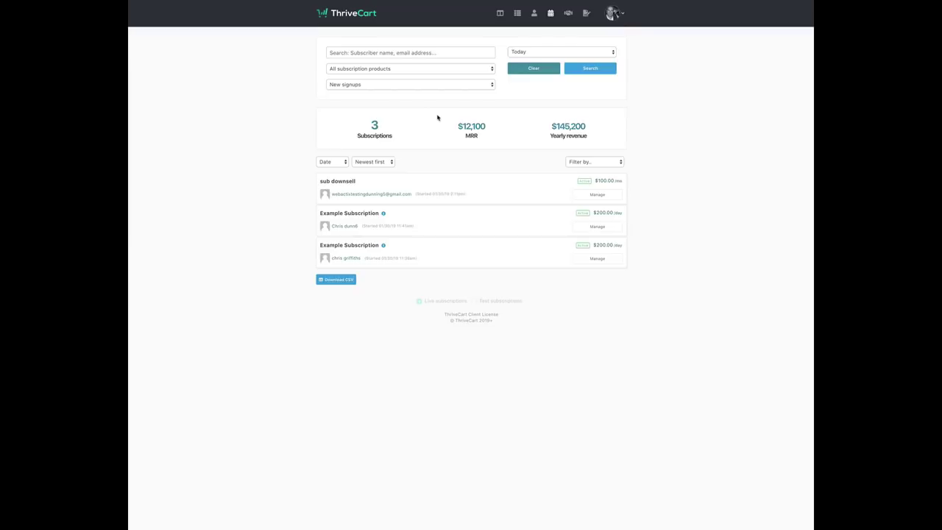
{"action": "left_click", "coordinate": [394, 70]}
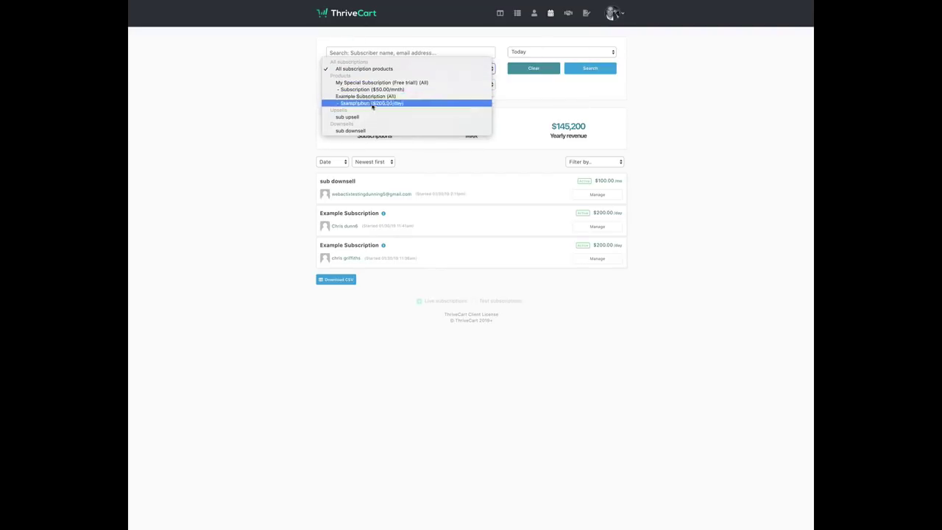
{"action": "left_click", "coordinate": [267, 129]}
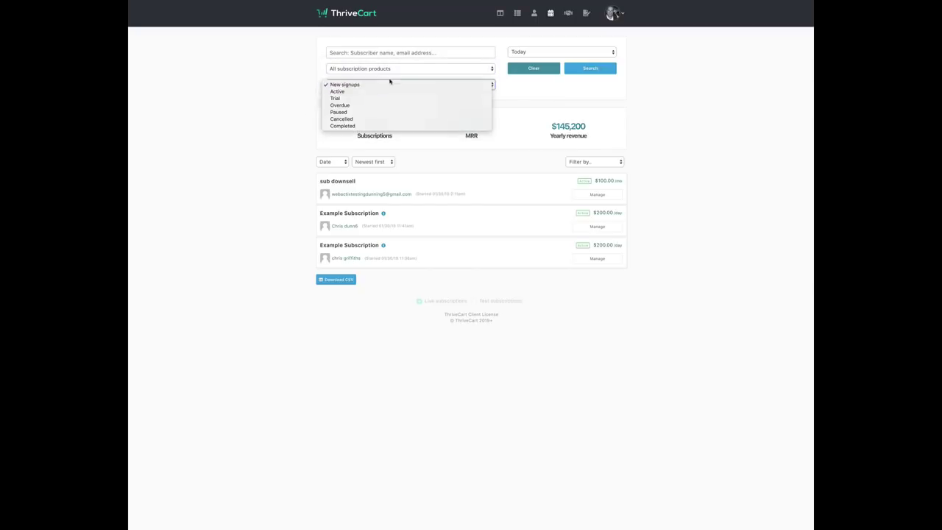
{"action": "left_click", "coordinate": [390, 81]}
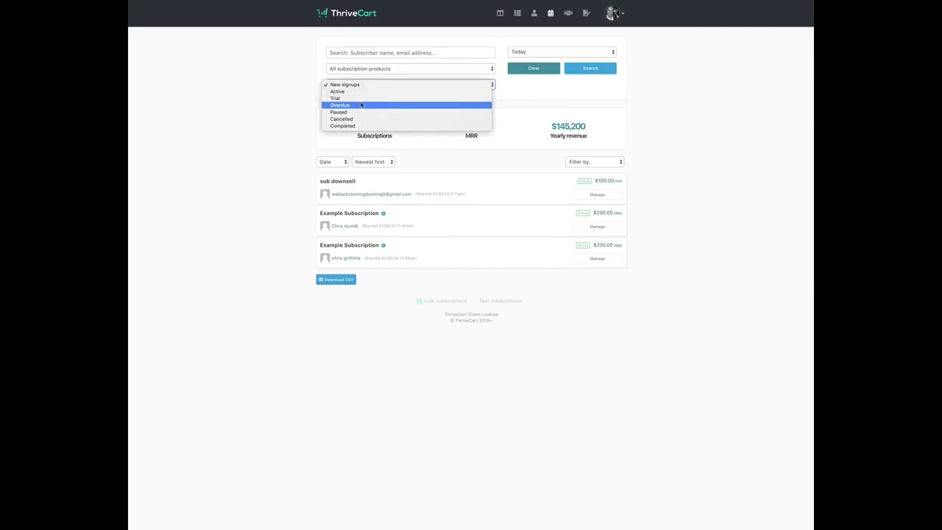
{"action": "left_click", "coordinate": [270, 134]}
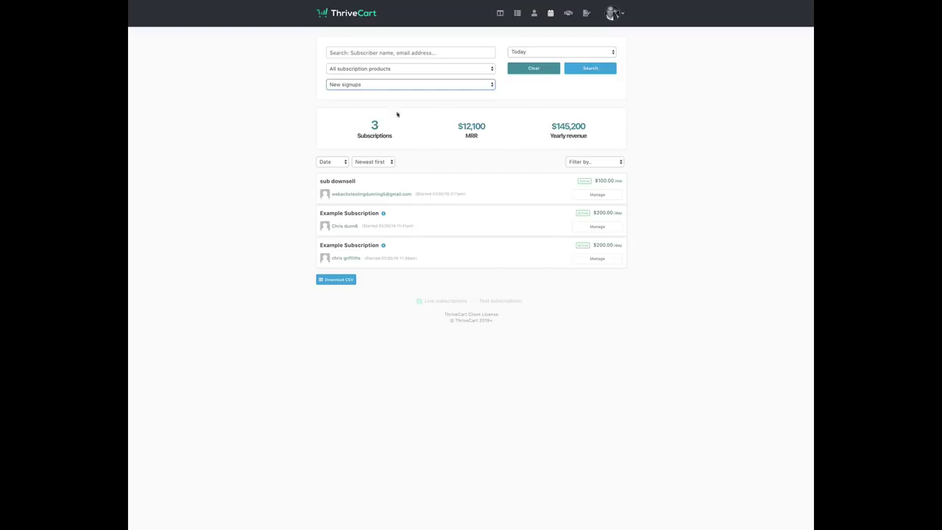
{"action": "left_click", "coordinate": [603, 162]}
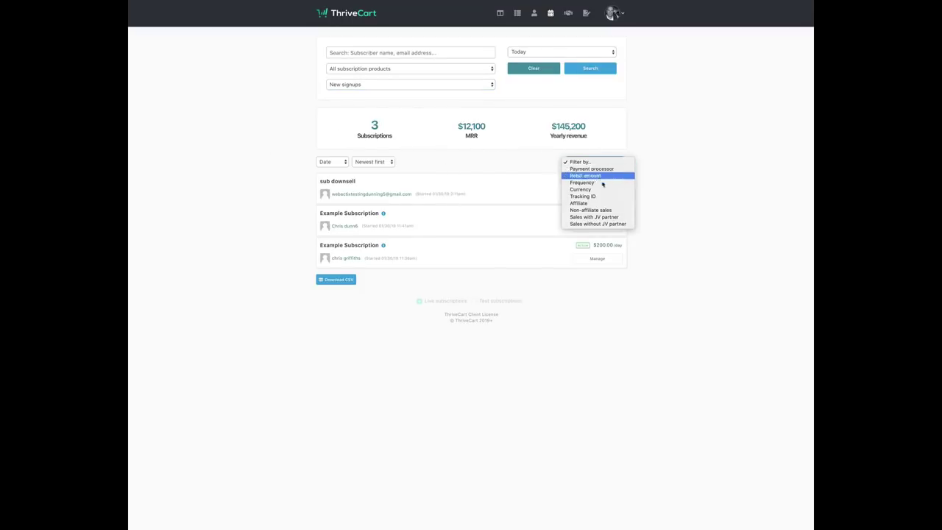
{"action": "left_click", "coordinate": [682, 174]}
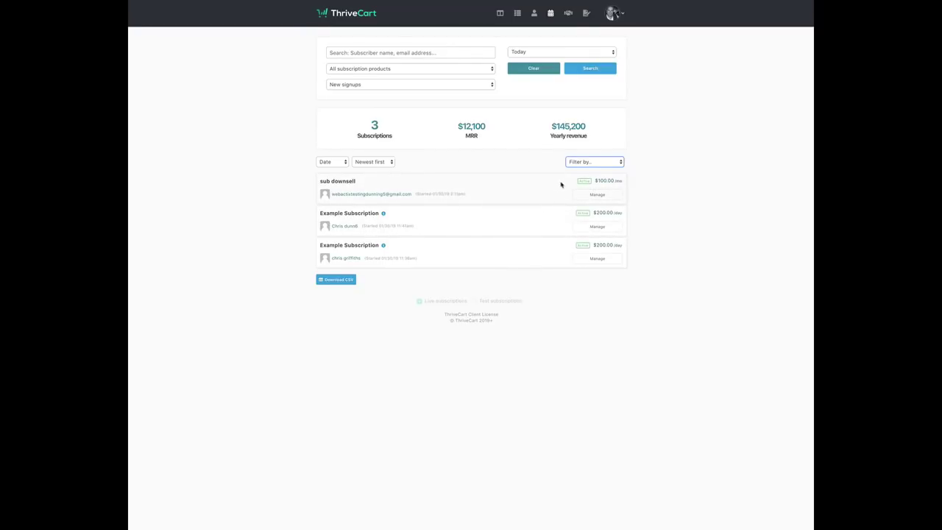
Inspect the pause choices for the sub downsell subscription, including Pause temporarily, and cancel without pausing it
{"action": "left_click", "coordinate": [597, 194]}
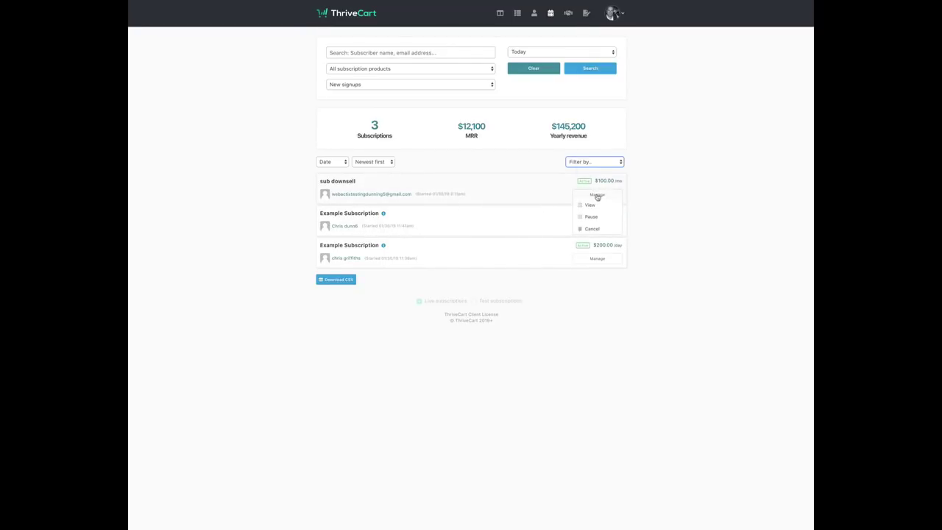
{"action": "left_click", "coordinate": [592, 217]}
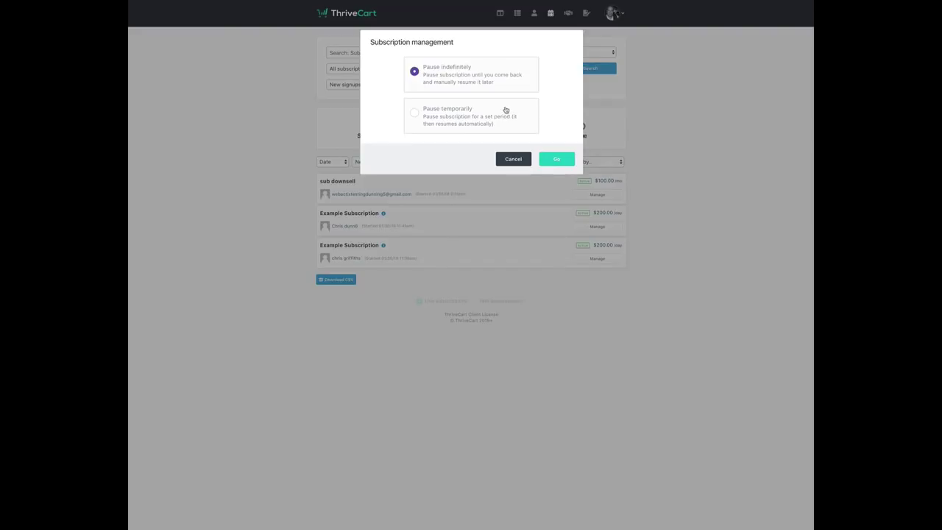
{"action": "left_click", "coordinate": [467, 119]}
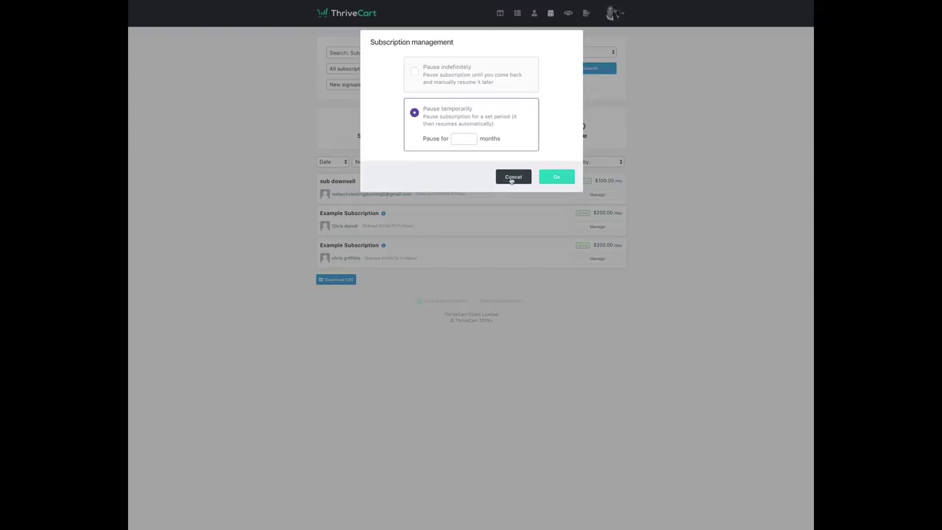
{"action": "left_click", "coordinate": [512, 176]}
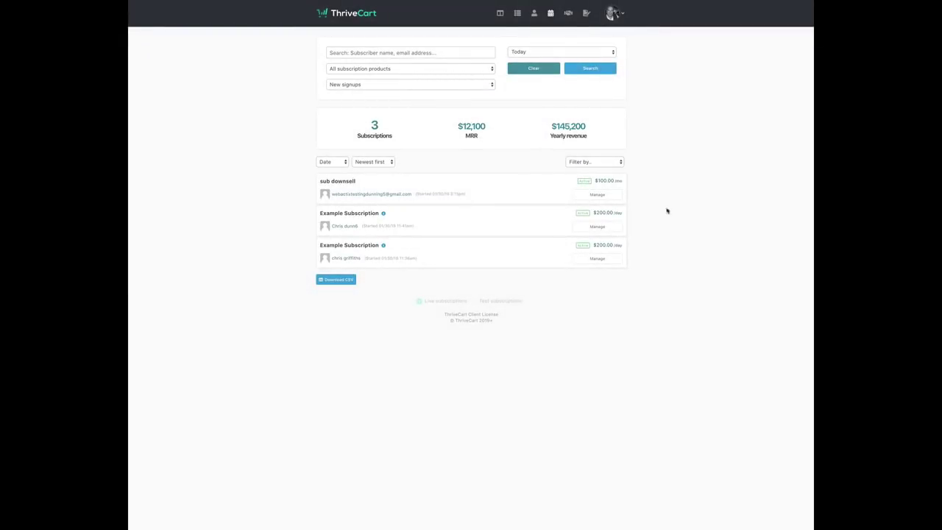
View the sub downsell subscription's details and payment history, and return to the subscriptions list
{"action": "left_click", "coordinate": [602, 195]}
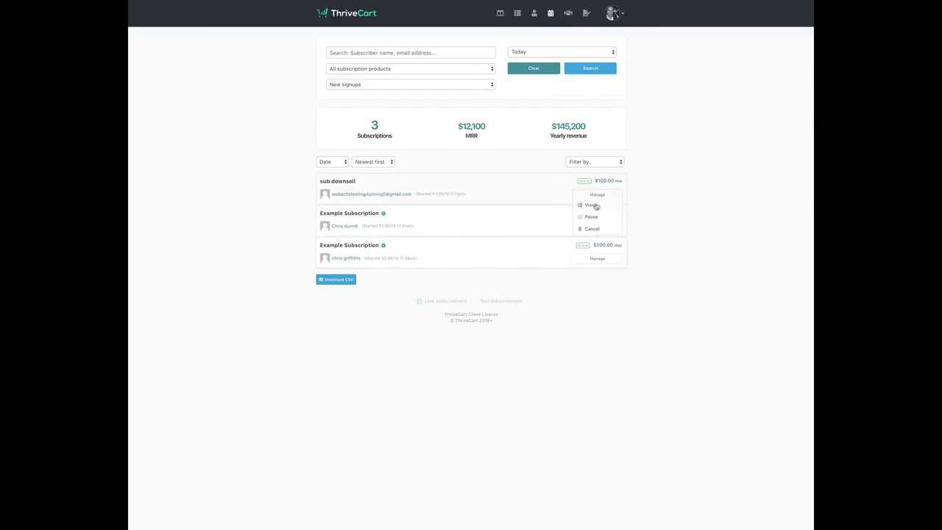
{"action": "left_click", "coordinate": [590, 205]}
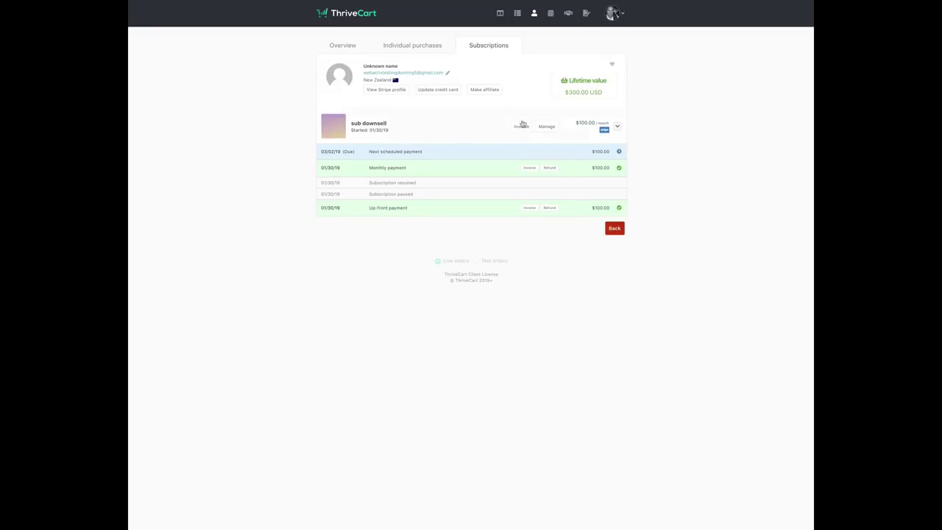
{"action": "left_click", "coordinate": [615, 228]}
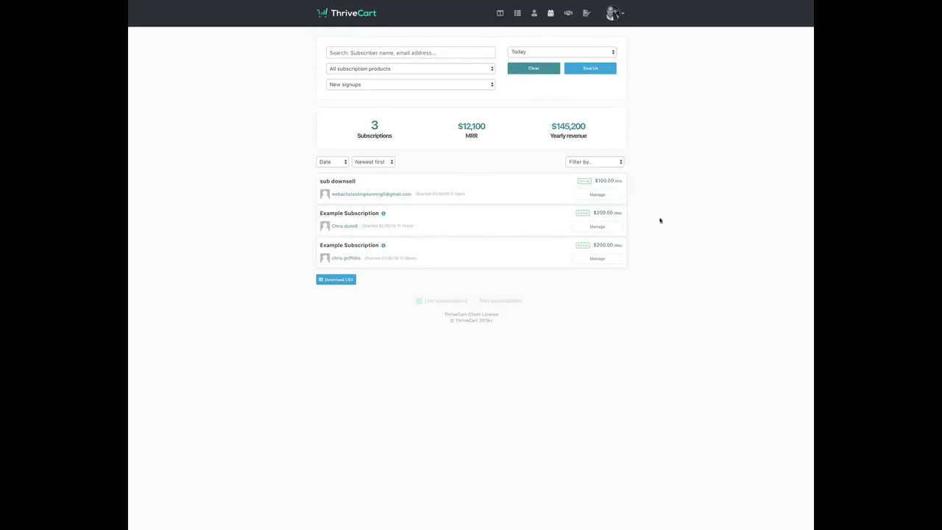
Go back to the dashboard and review the recurring revenue, churn and subscription stat cards
{"action": "left_click", "coordinate": [353, 10]}
{"action": "scroll", "coordinate": [626, 312], "scroll_direction": "down", "scroll_amount": 6}
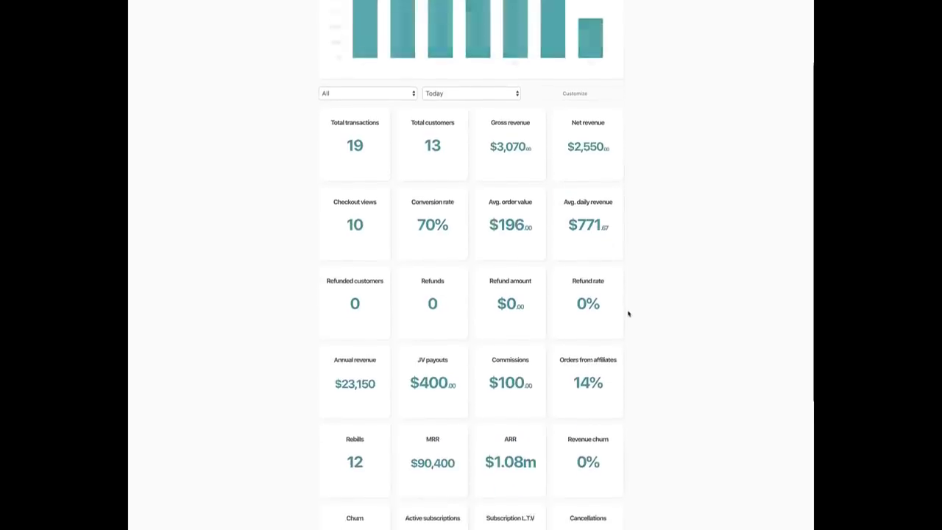
{"action": "scroll", "coordinate": [668, 326], "scroll_direction": "down", "scroll_amount": 3}
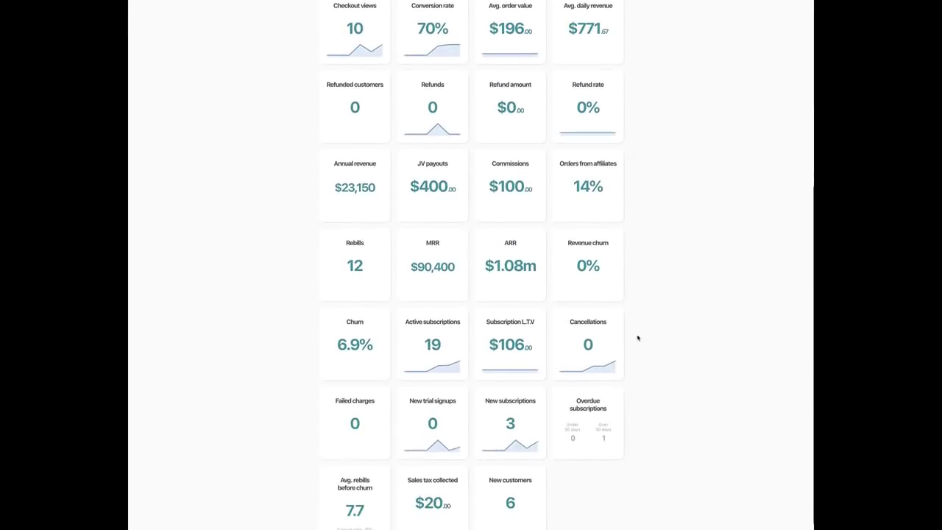
{"action": "left_click", "coordinate": [433, 321]}
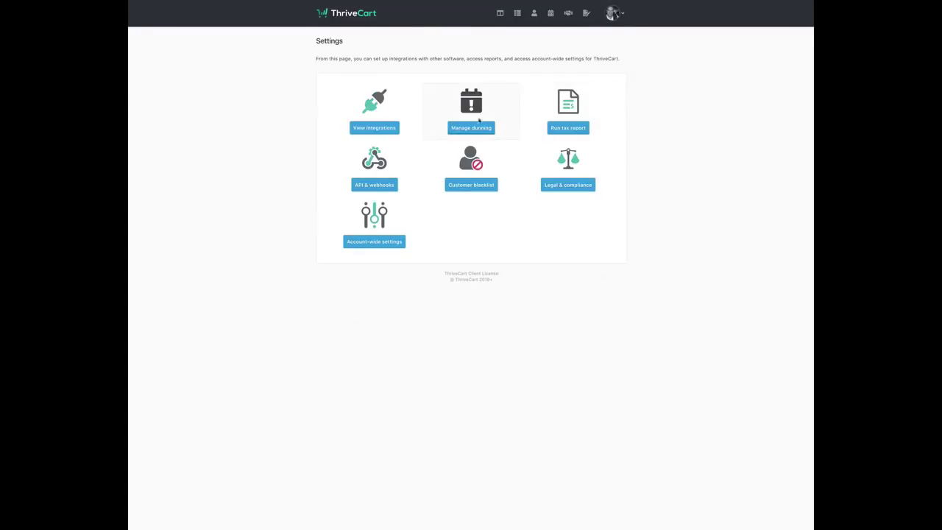
Open the dunning settings, try No (I will use my own) for the default emails, and restore Yes, enable ThriveCart's dunning emails
{"action": "left_click", "coordinate": [478, 130]}
{"action": "left_click", "coordinate": [395, 140]}
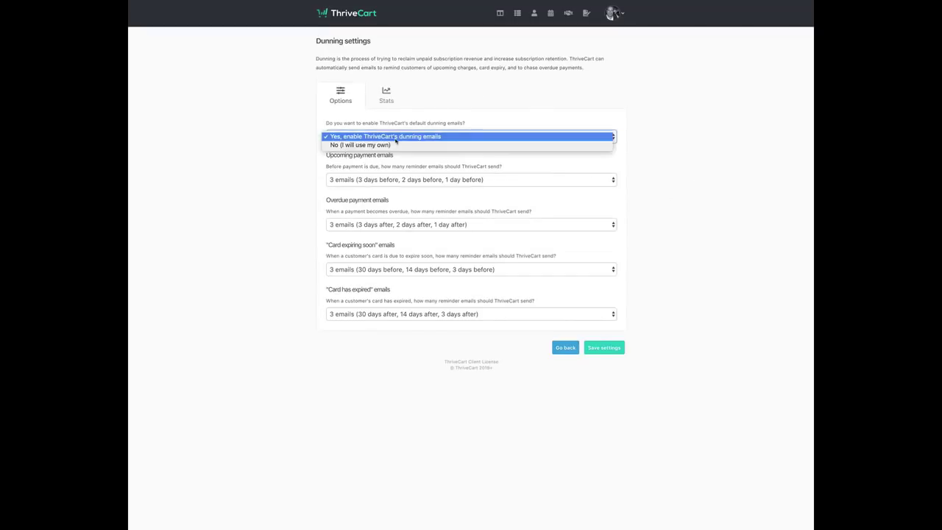
{"action": "left_click", "coordinate": [398, 144]}
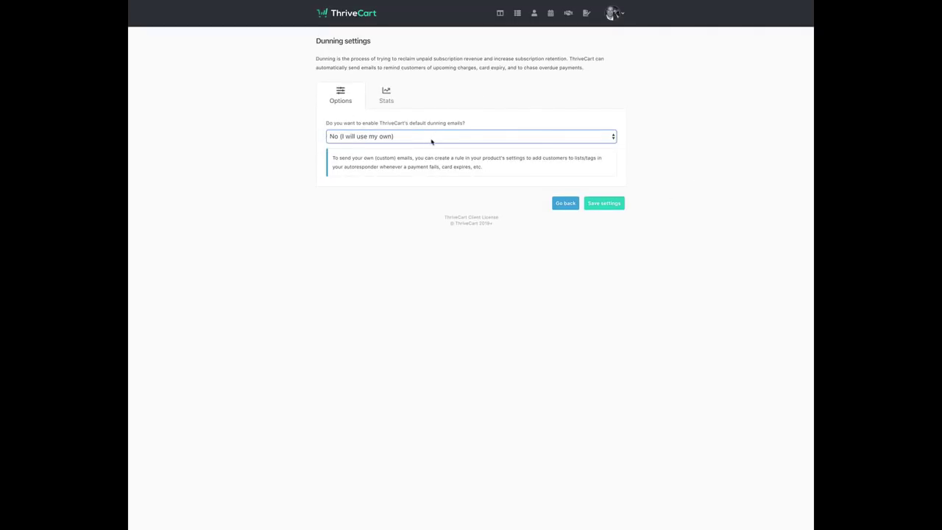
{"action": "left_click", "coordinate": [412, 148]}
{"action": "left_click", "coordinate": [412, 137]}
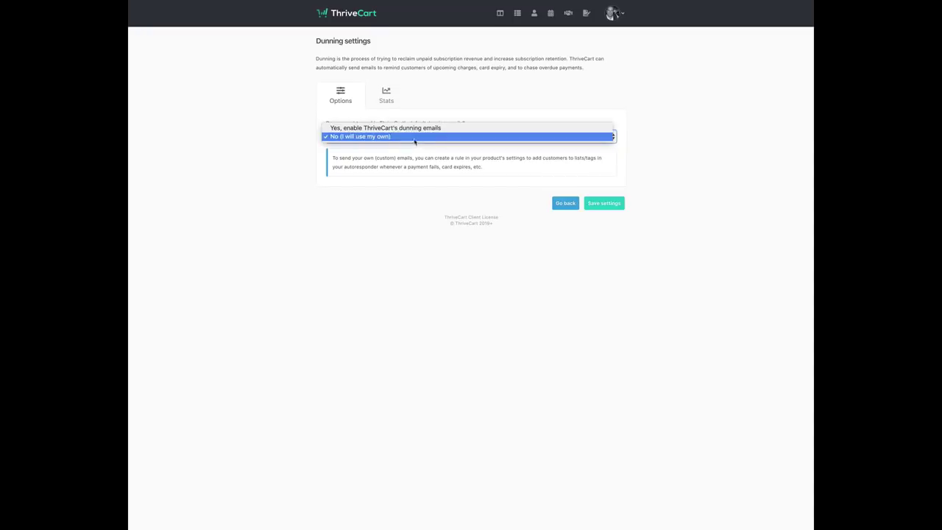
{"action": "left_click", "coordinate": [438, 126]}
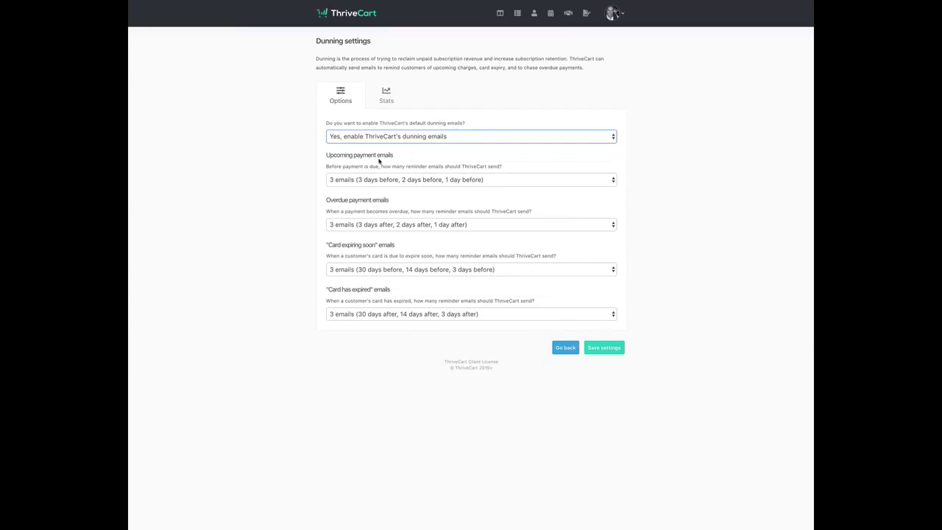
Try None (Disabled) for the upcoming payment reminder emails, and settle on 1 email (1 day before)
{"action": "left_click", "coordinate": [412, 181]}
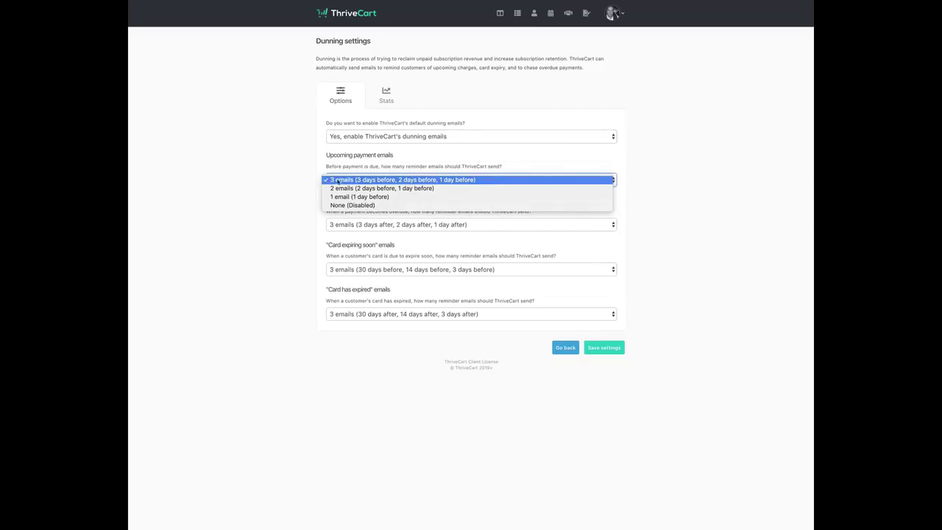
{"action": "left_click", "coordinate": [363, 206]}
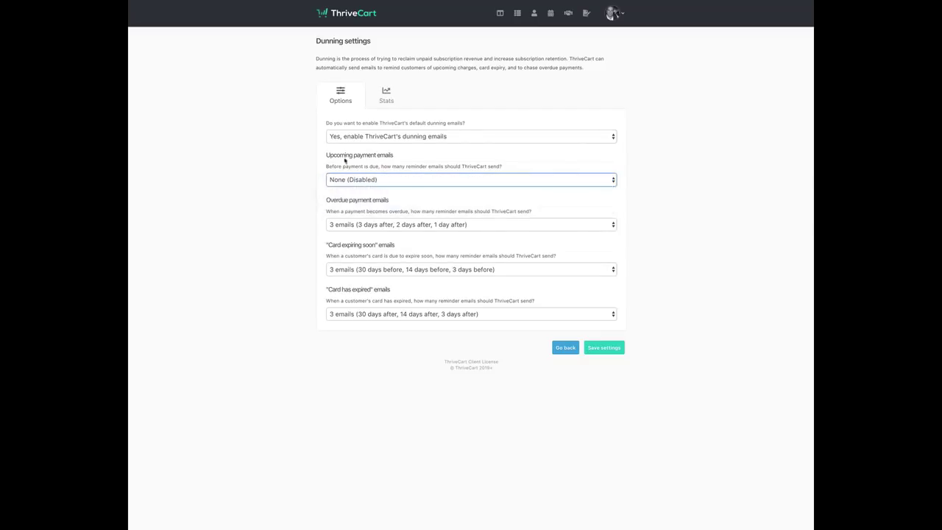
{"action": "left_click", "coordinate": [392, 179]}
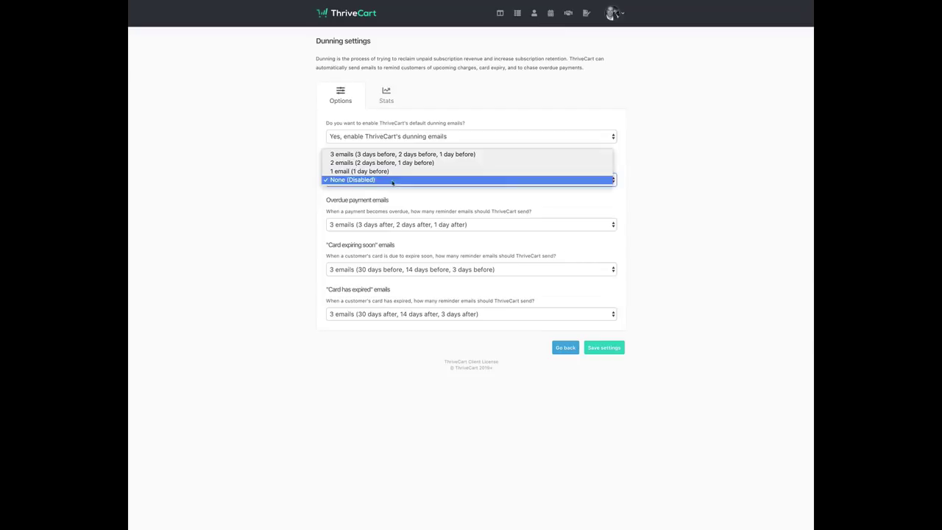
{"action": "key", "text": "Up"}
{"action": "key", "text": "Return"}
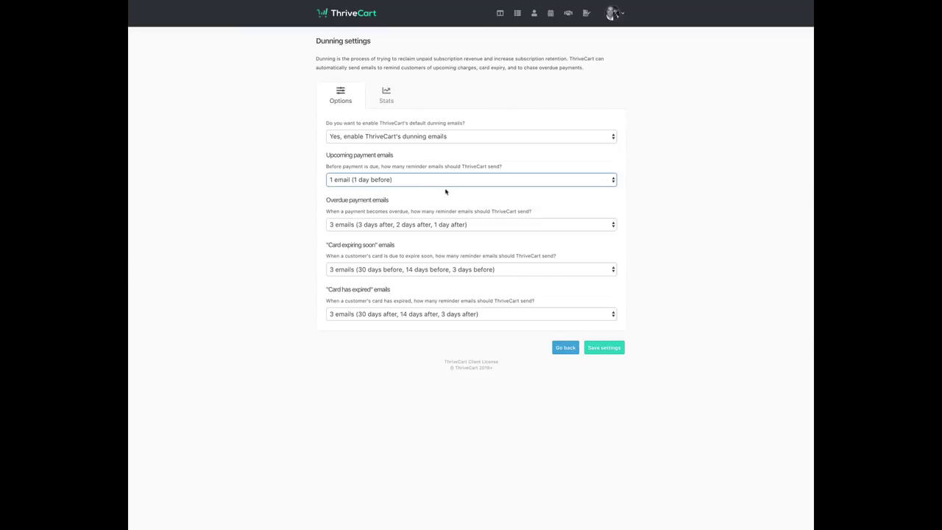
Review the reminder choices for overdue payment and card expiring soon emails, and check the dunning stats before returning to the options
{"action": "left_click", "coordinate": [424, 226]}
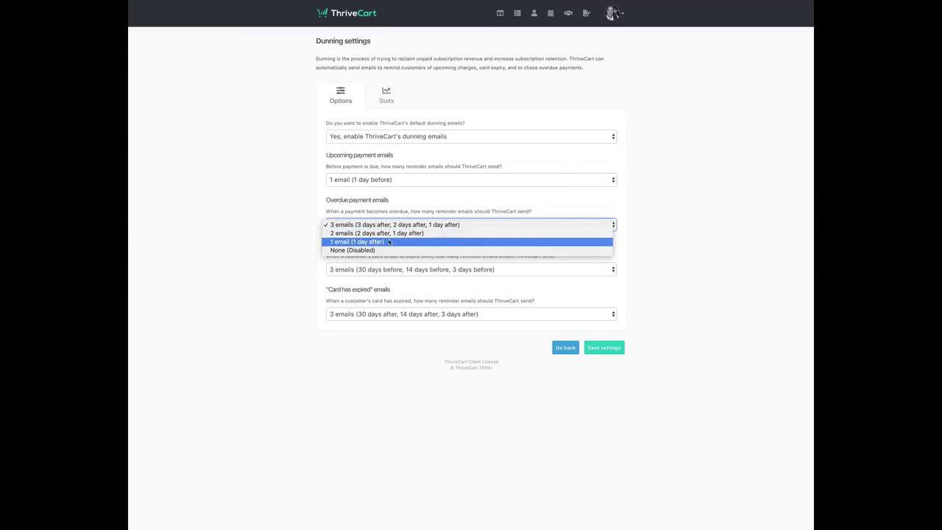
{"action": "left_click", "coordinate": [257, 218]}
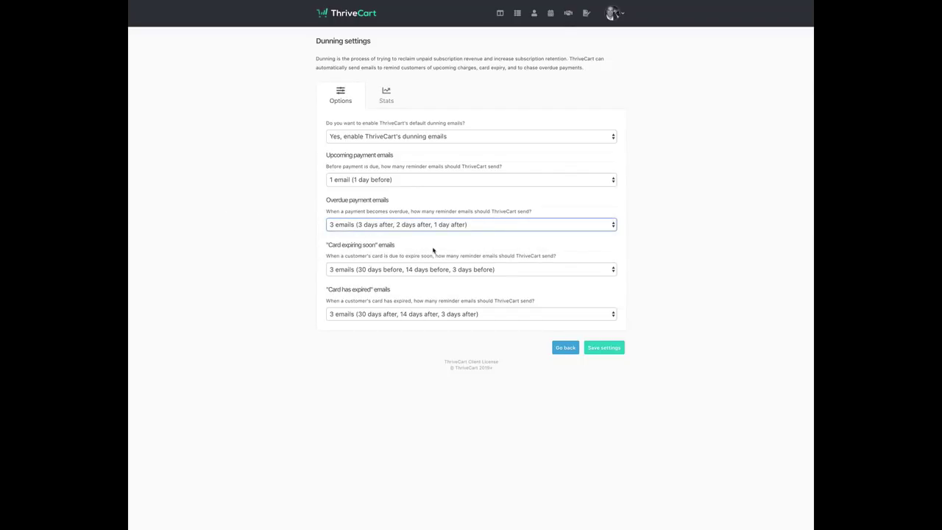
{"action": "left_click", "coordinate": [393, 270]}
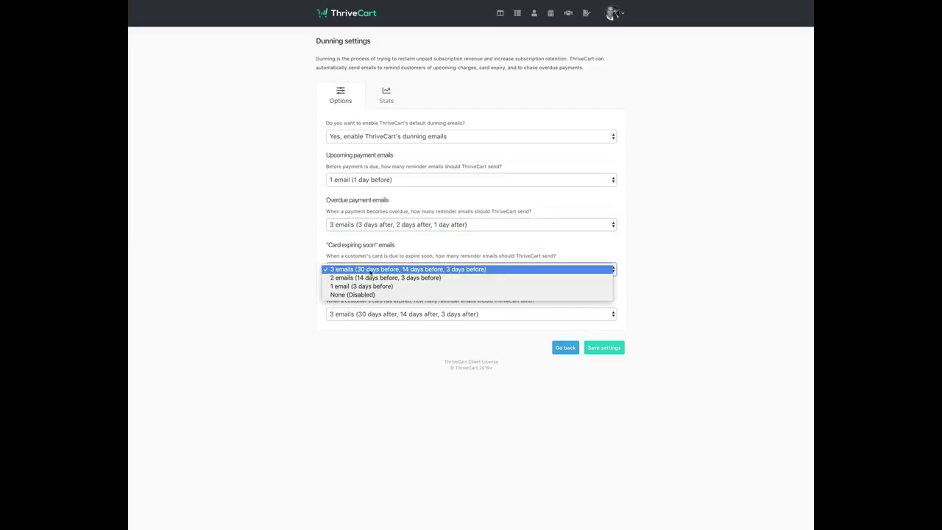
{"action": "left_click", "coordinate": [269, 295]}
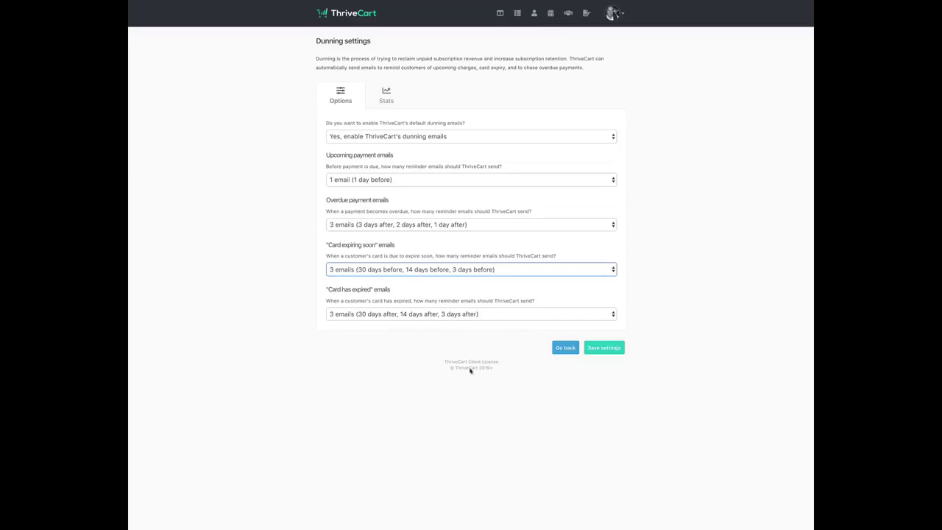
{"action": "left_click", "coordinate": [390, 96]}
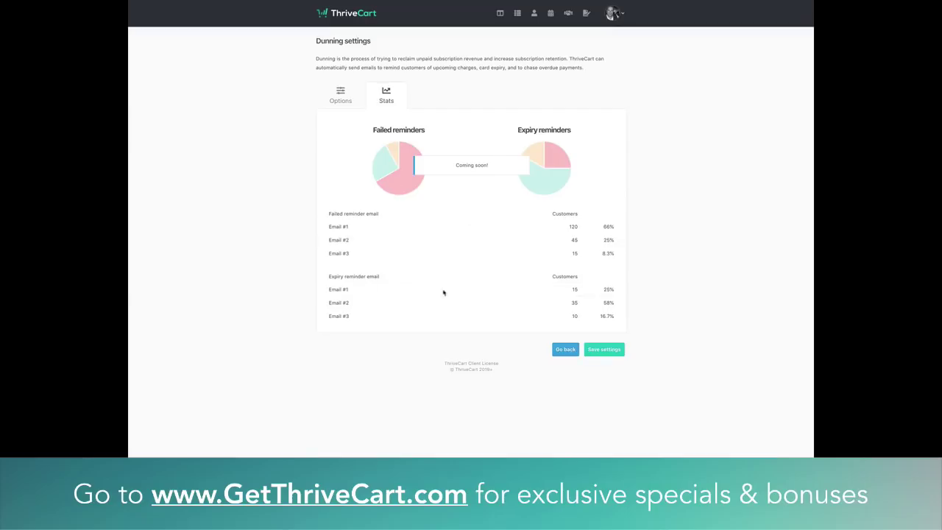
{"action": "left_click", "coordinate": [339, 97]}
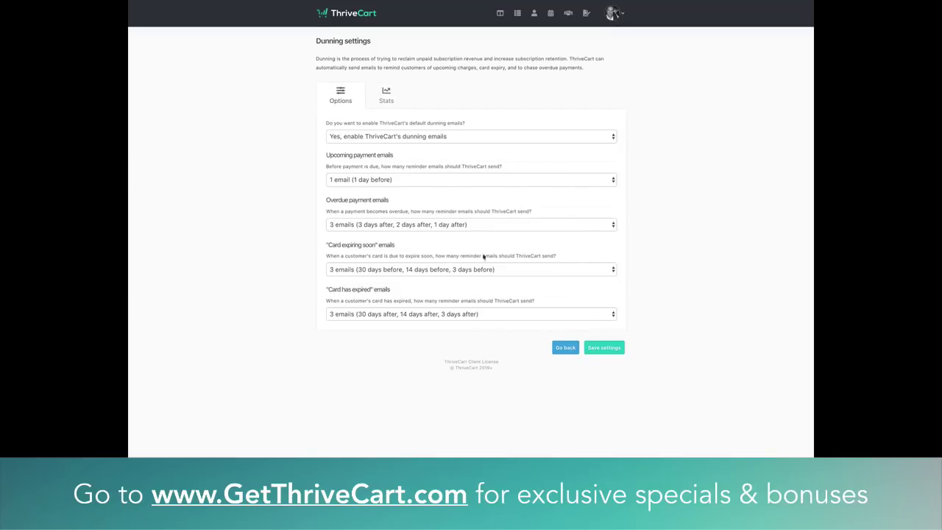